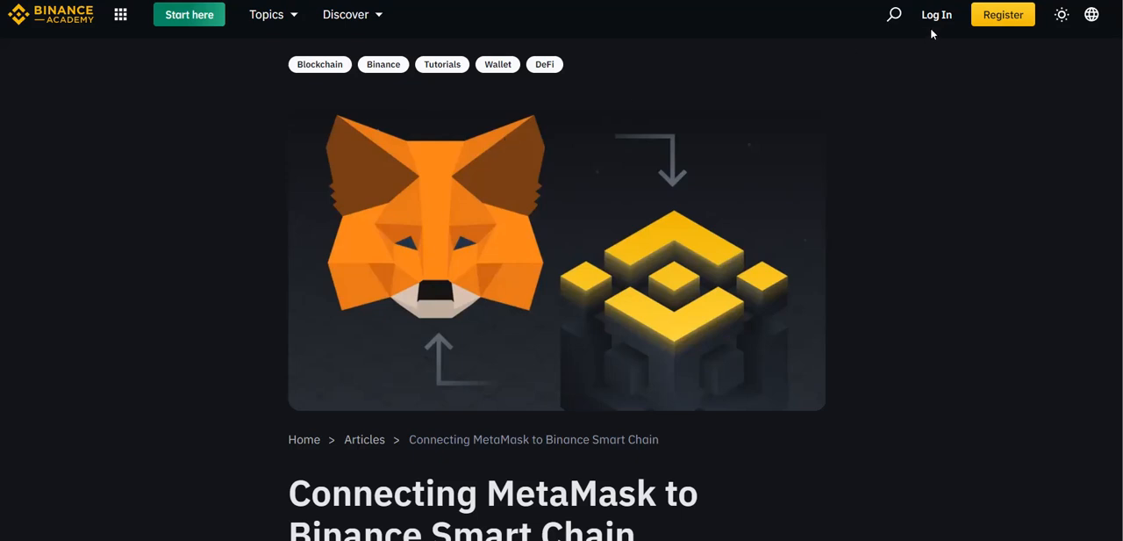
# Step: Examine the mainnet and testnet network parameters in the article on connecting MetaMask to Binance Smart Chain
pyautogui.click(1061, 15)
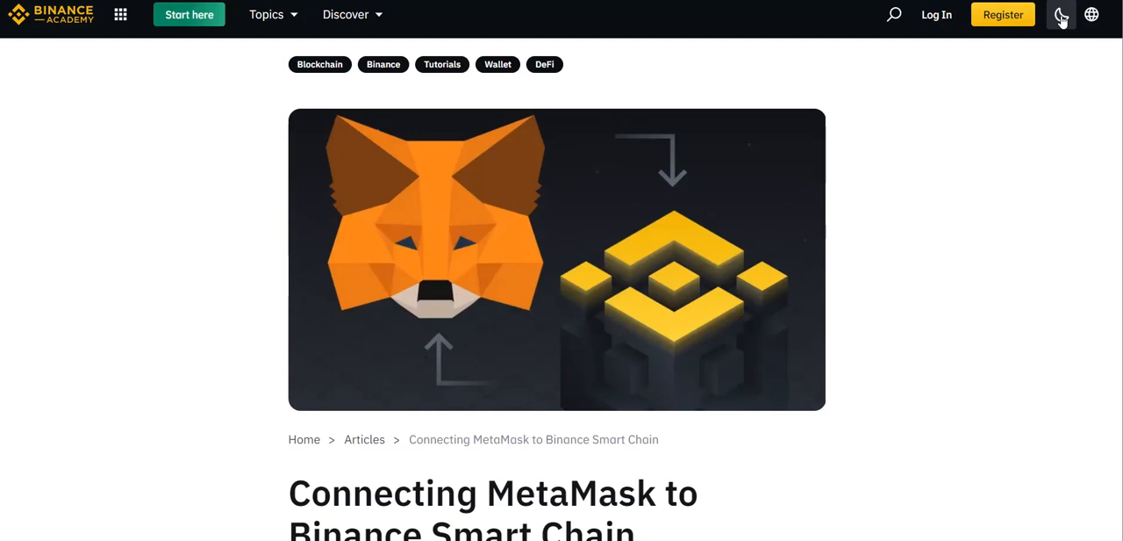
pyautogui.click(1062, 15)
pyautogui.scroll(-2, 561, 290)
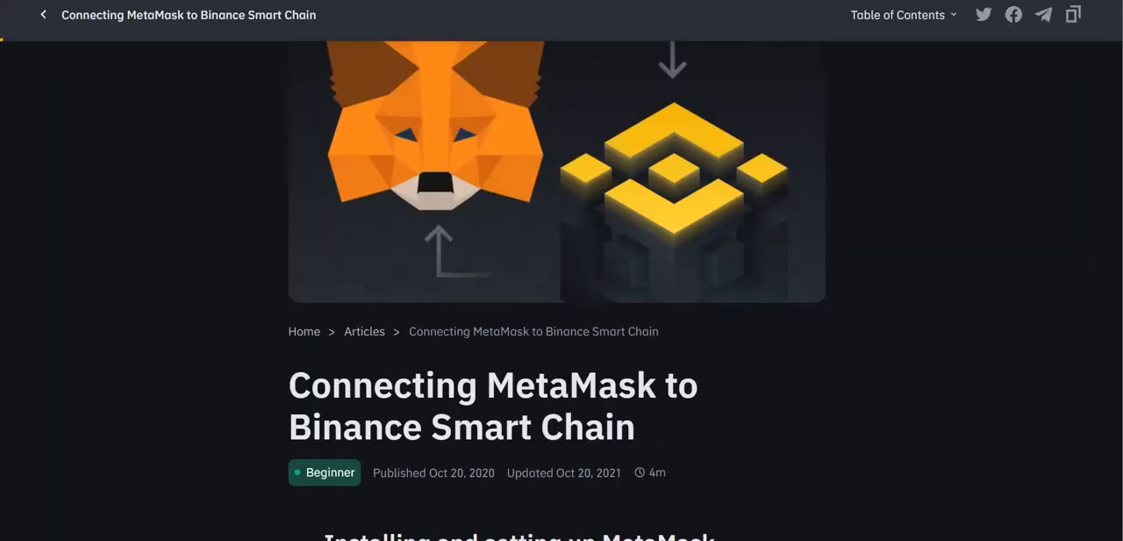
pyautogui.scroll(-10, 562, 289)
pyautogui.scroll(-20, 562, 290)
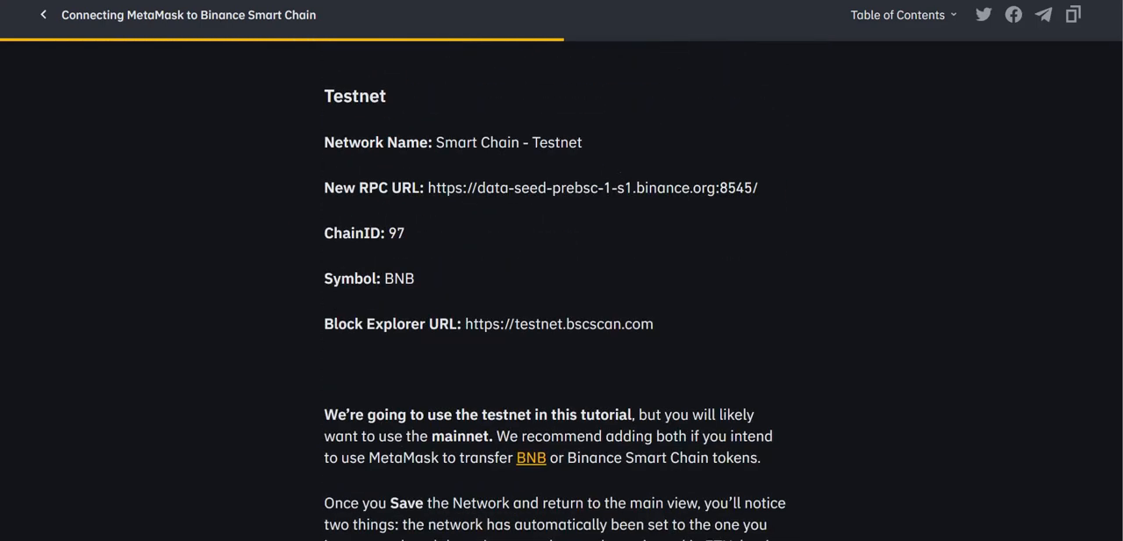
pyautogui.scroll(-3, 562, 289)
pyautogui.scroll(-10, 562, 290)
pyautogui.scroll(-7, 562, 290)
pyautogui.scroll(20, 562, 290)
pyautogui.scroll(-1, 561, 289)
pyautogui.scroll(1, 562, 289)
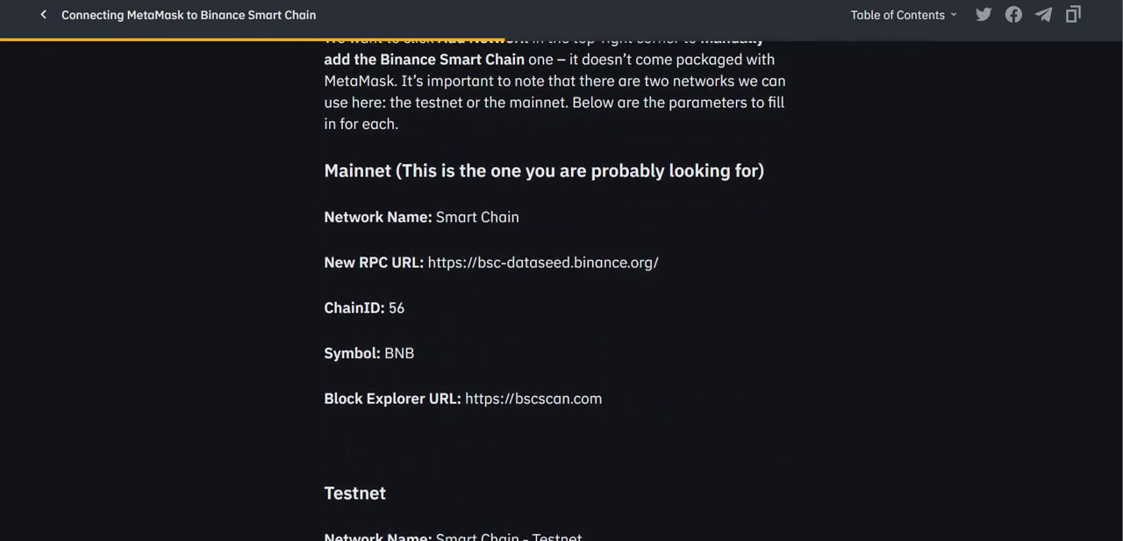
pyautogui.scroll(1, 387, 167)
pyautogui.scroll(-1, 387, 167)
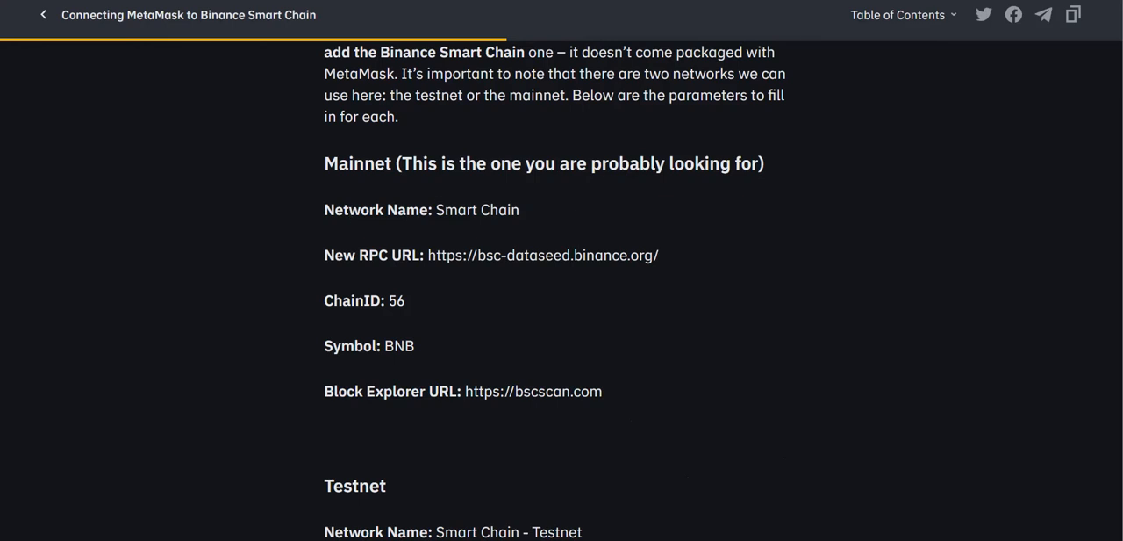
# Step: Open the MetaMask wallet and switch its network to Ethereum Mainnet
pyautogui.hotkey('alt', 'shift', 'm')
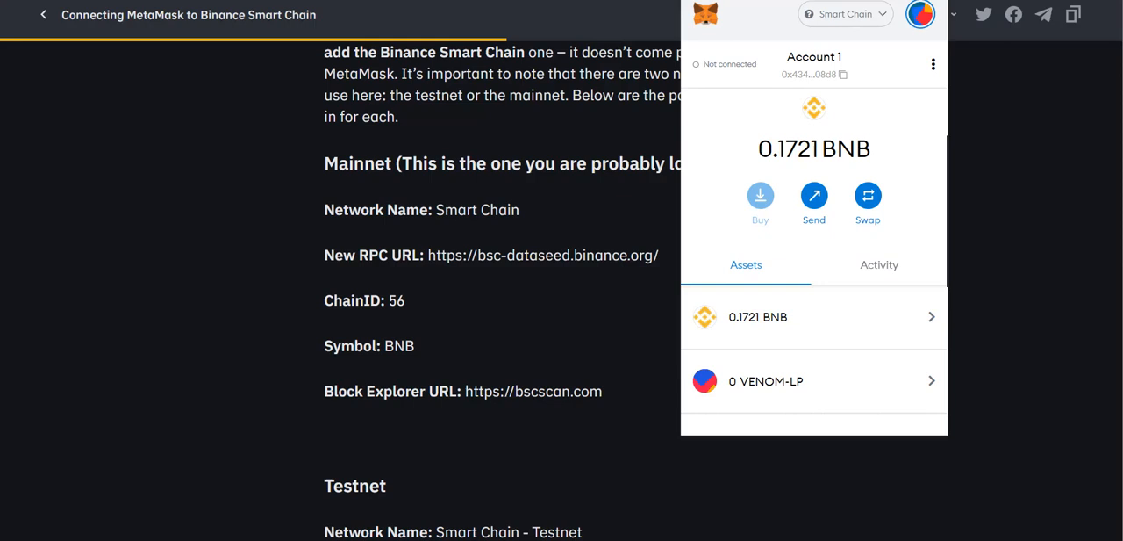
pyautogui.click(865, 20)
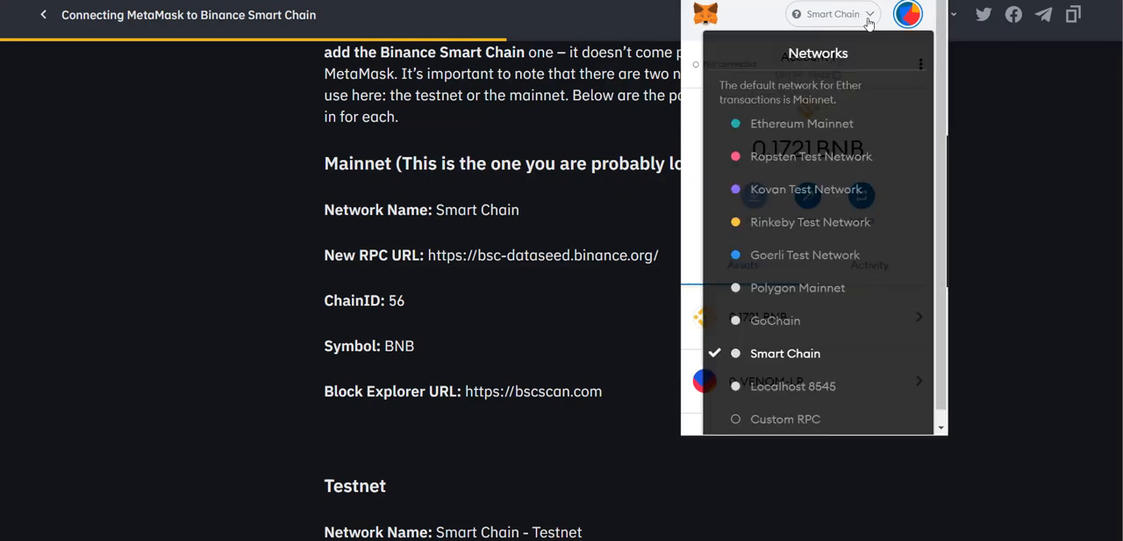
pyautogui.click(799, 128)
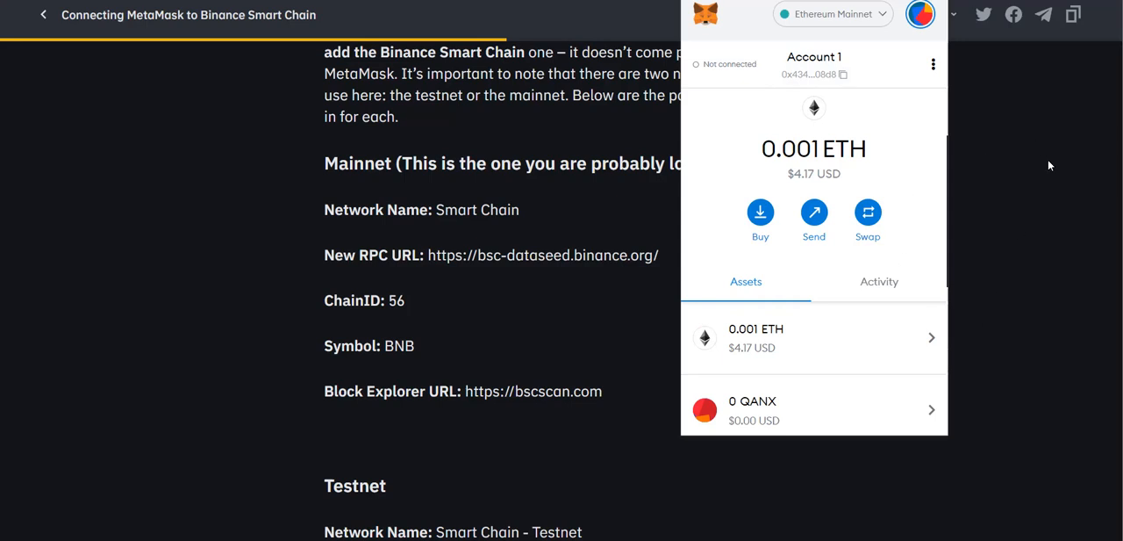
pyautogui.click(920, 16)
pyautogui.click(782, 343)
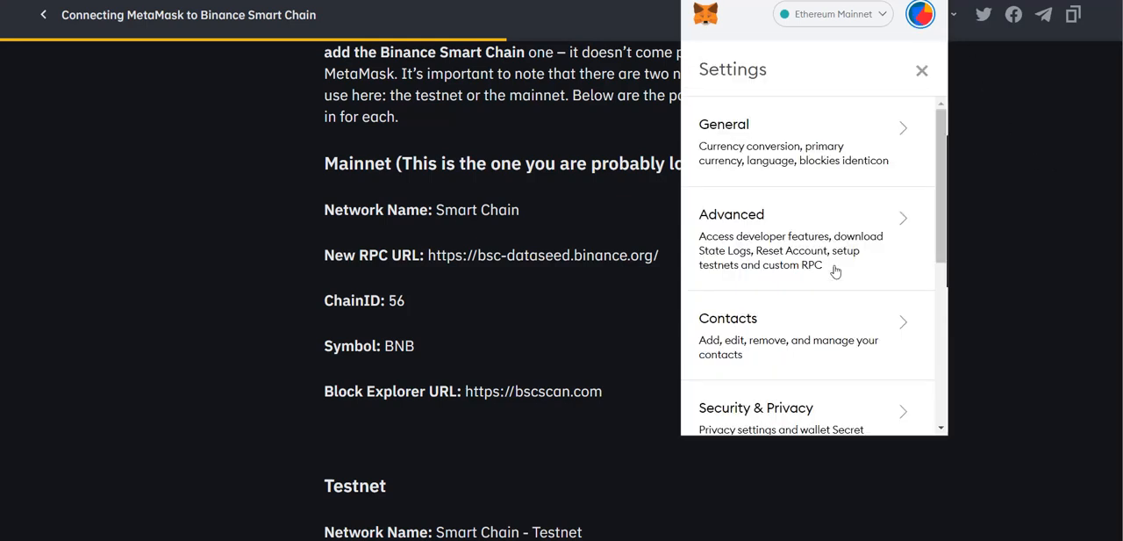
pyautogui.moveTo(941, 158); pyautogui.dragTo(941, 316)
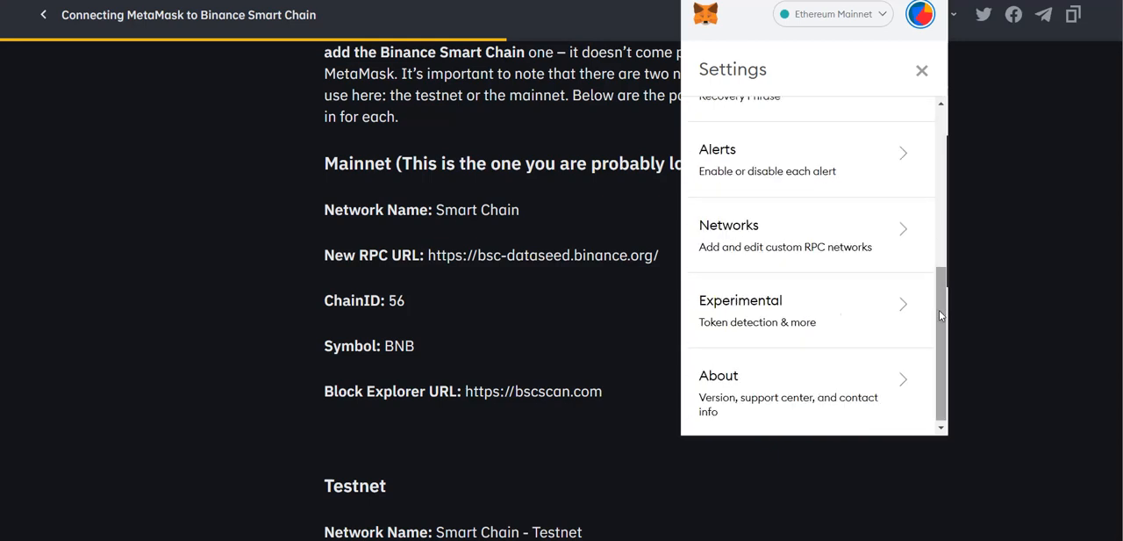
pyautogui.click(805, 216)
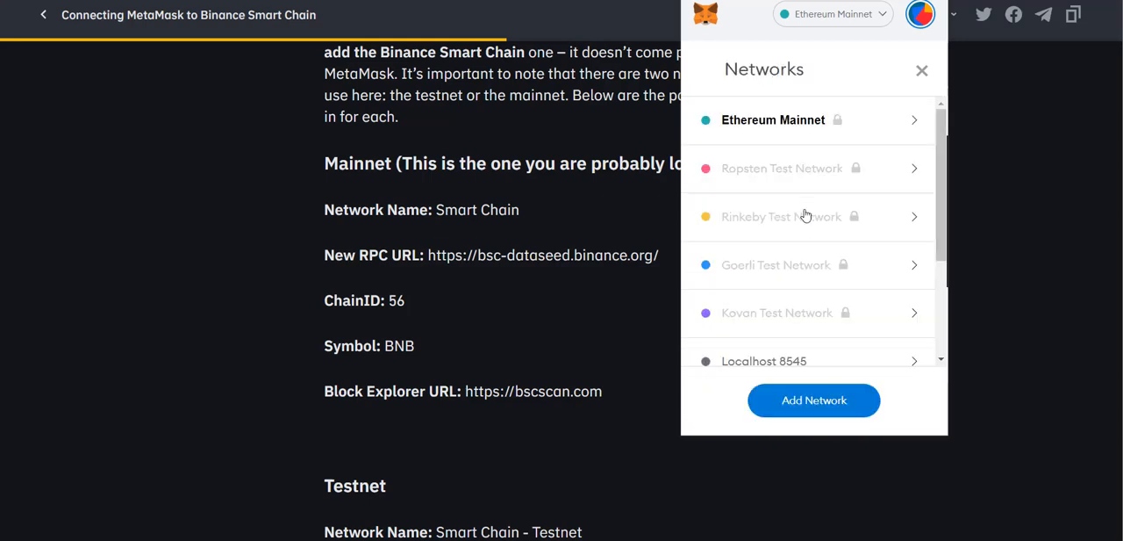
pyautogui.click(810, 401)
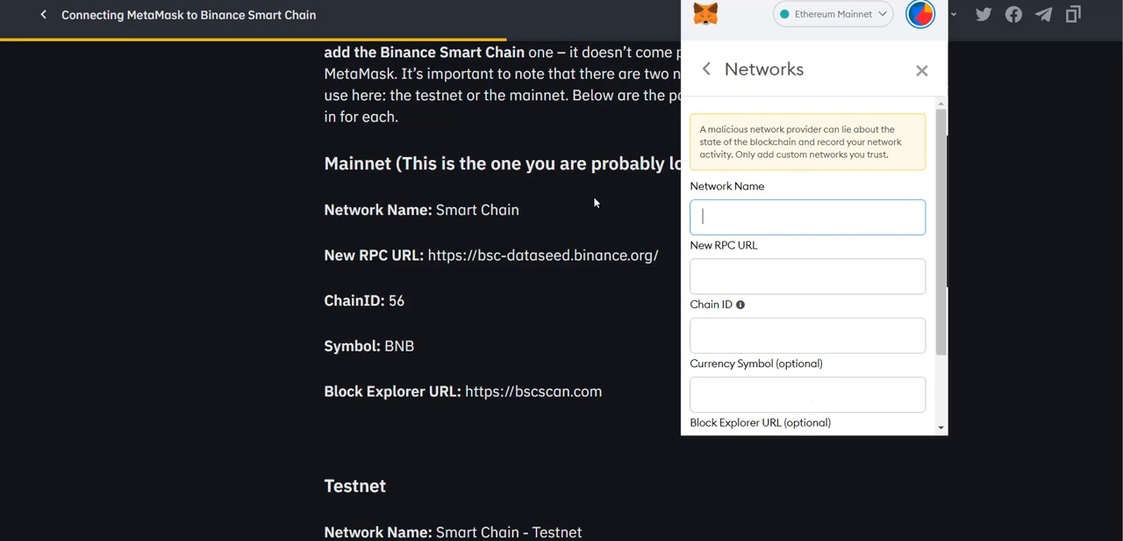
# Step: Copy the mainnet name Smart Chain from the article and paste it as the name of a new MetaMask network
pyautogui.moveTo(437, 210); pyautogui.dragTo(522, 212)
pyautogui.hotkey('ctrl', 'c')
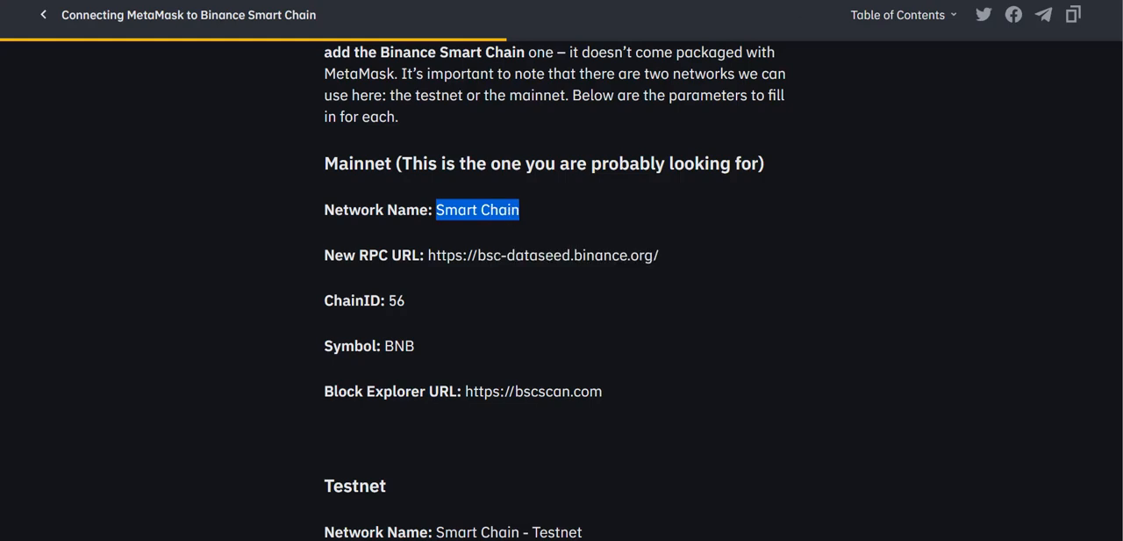
pyautogui.click(932, 1)
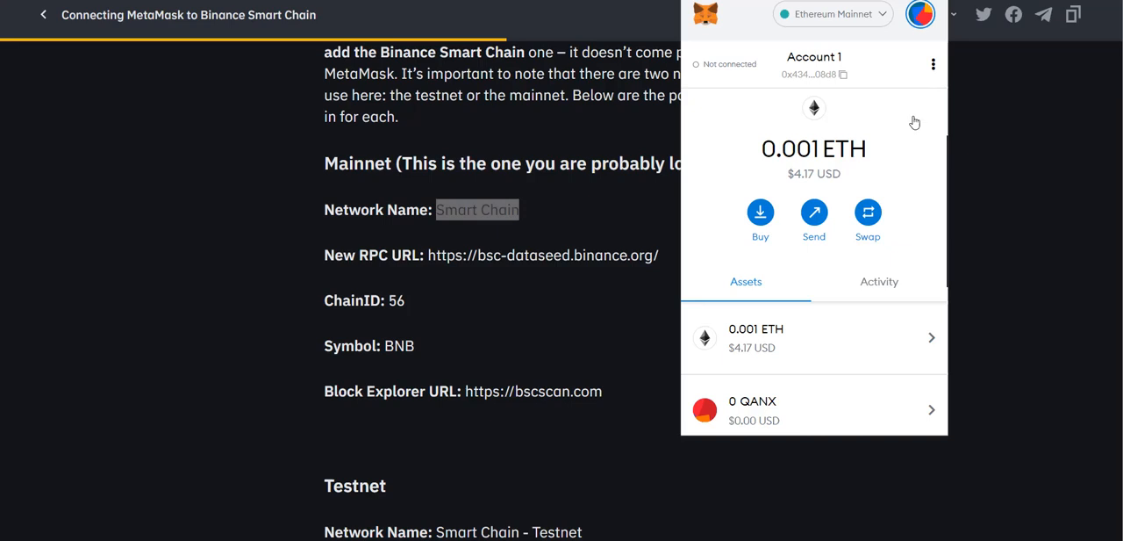
pyautogui.click(933, 65)
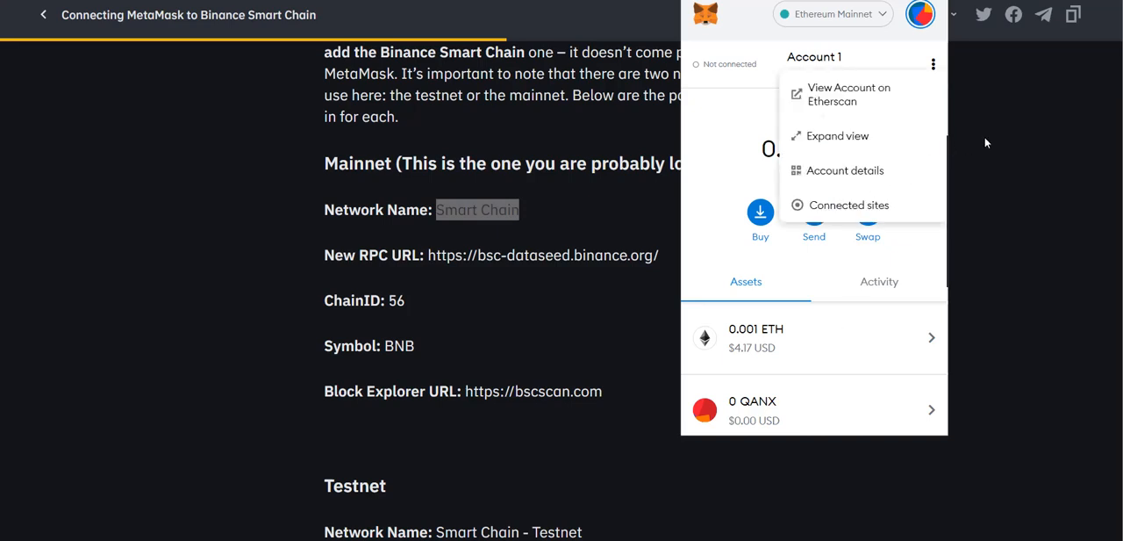
pyautogui.click(918, 13)
pyautogui.click(918, 22)
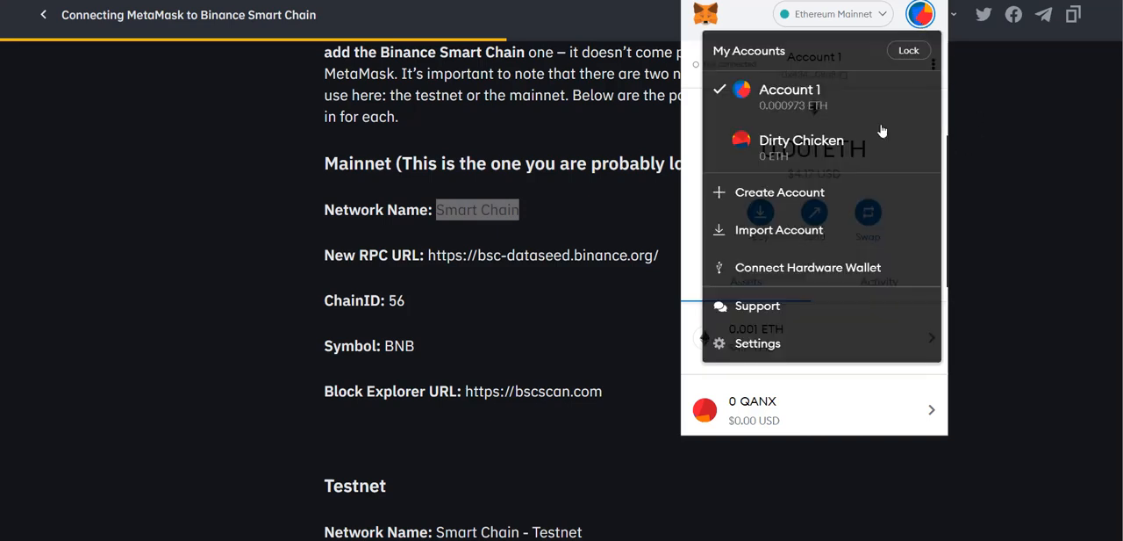
pyautogui.click(749, 344)
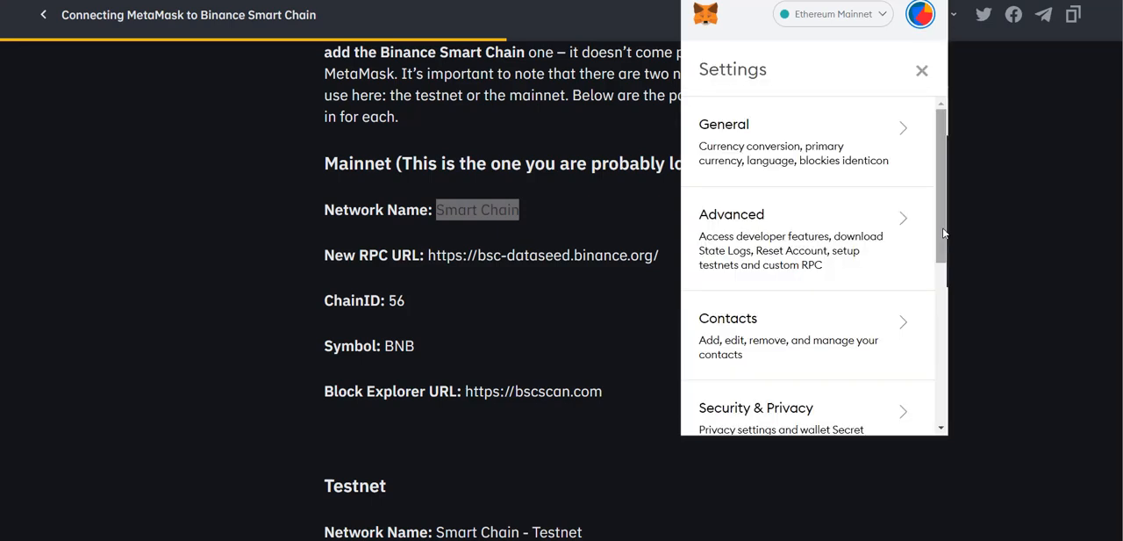
pyautogui.scroll(-3, 846, 321)
pyautogui.click(780, 334)
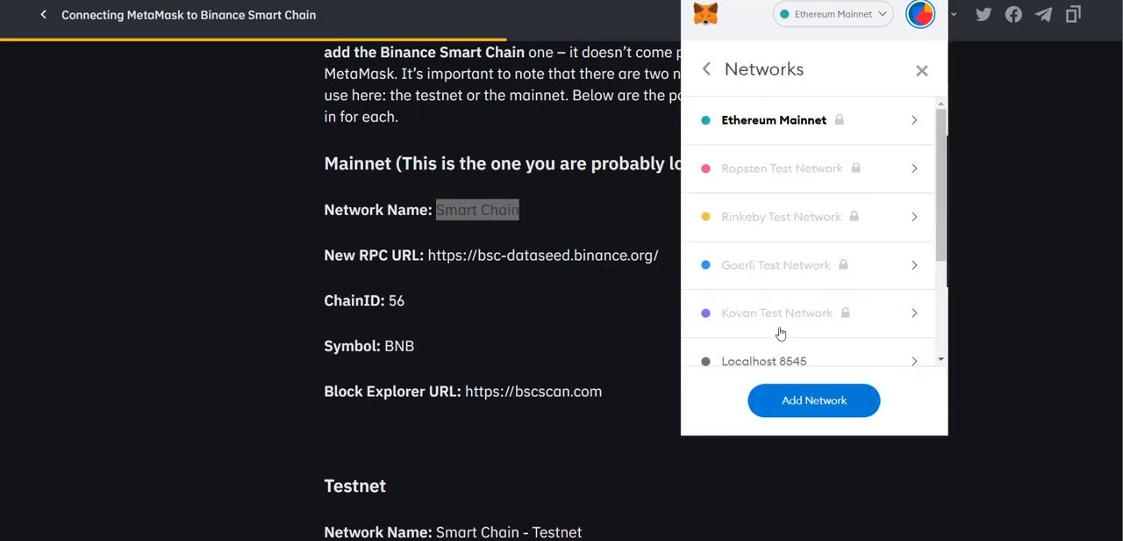
pyautogui.click(815, 401)
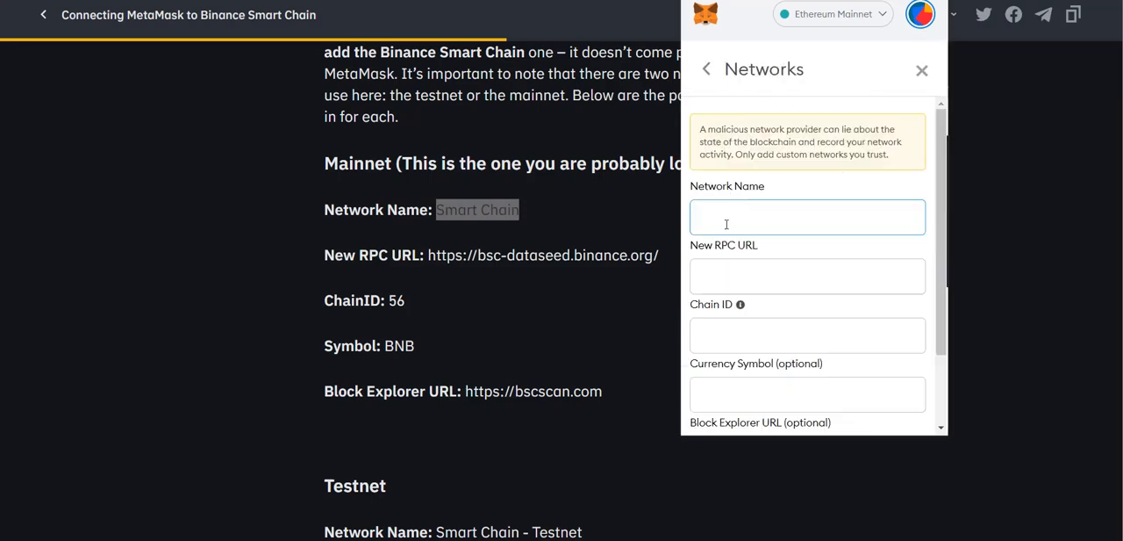
pyautogui.hotkey('ctrl', 'v')
pyautogui.click(727, 269)
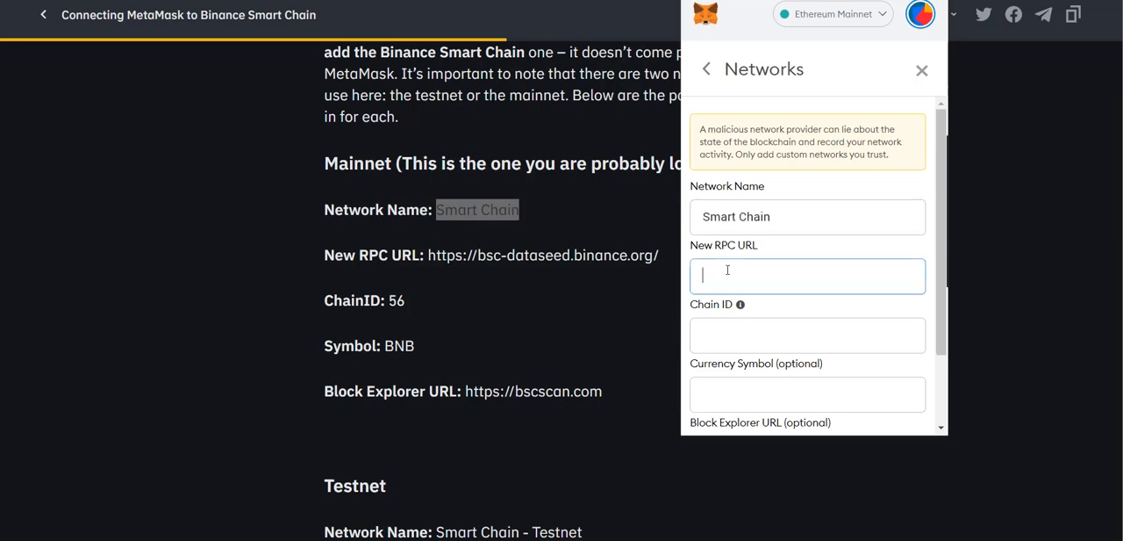
pyautogui.write('https://')
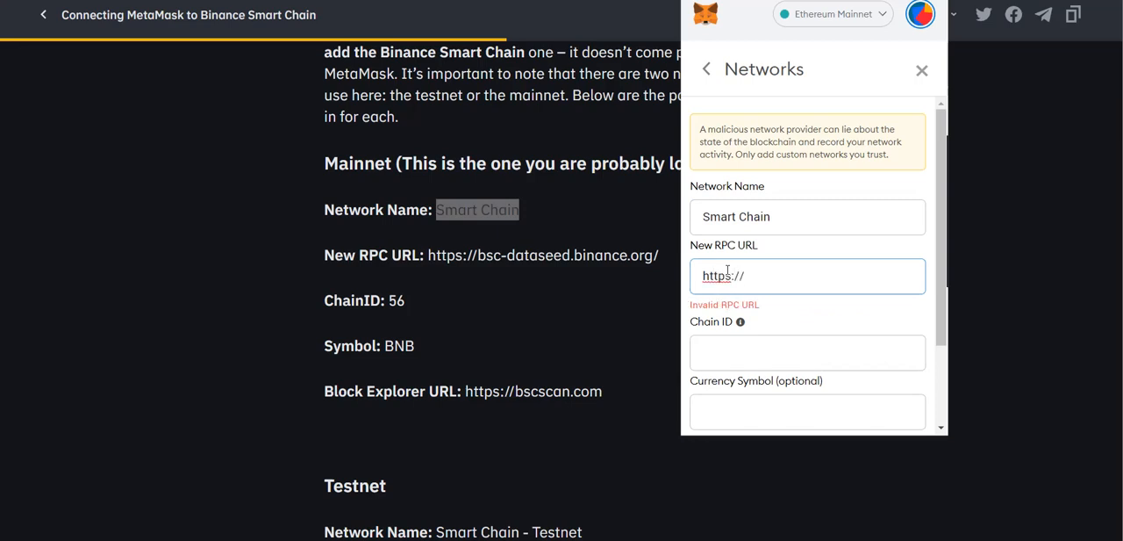
pyautogui.write('bsc-')
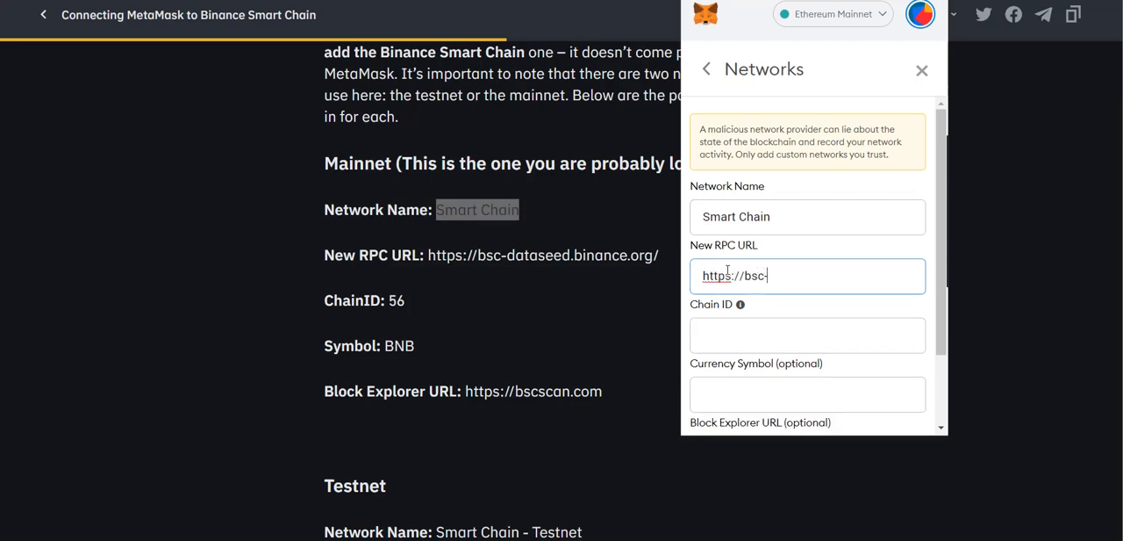
pyautogui.write('dataseed.binan')
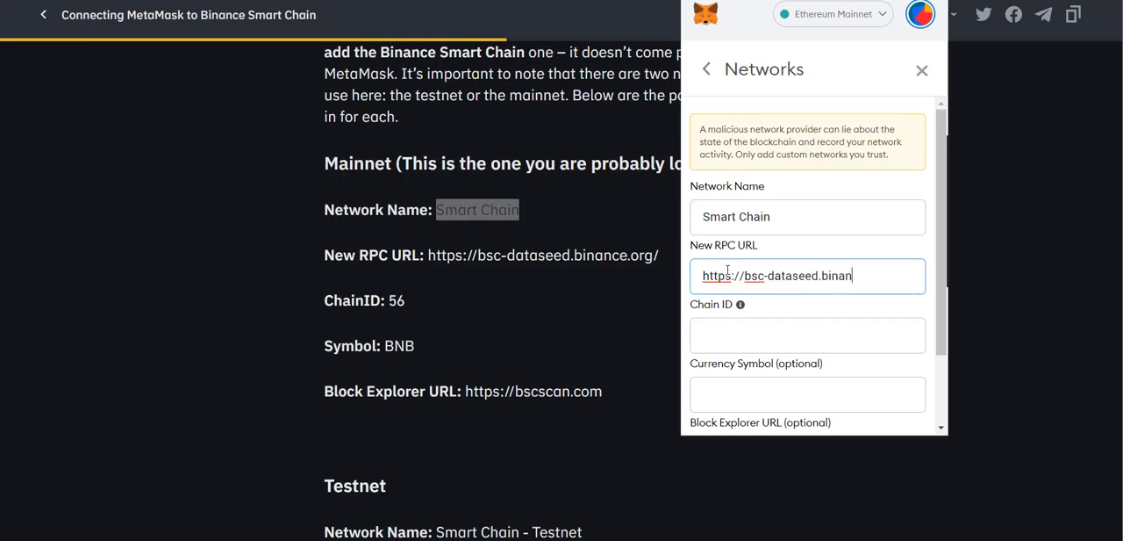
pyautogui.write('ce.org/')
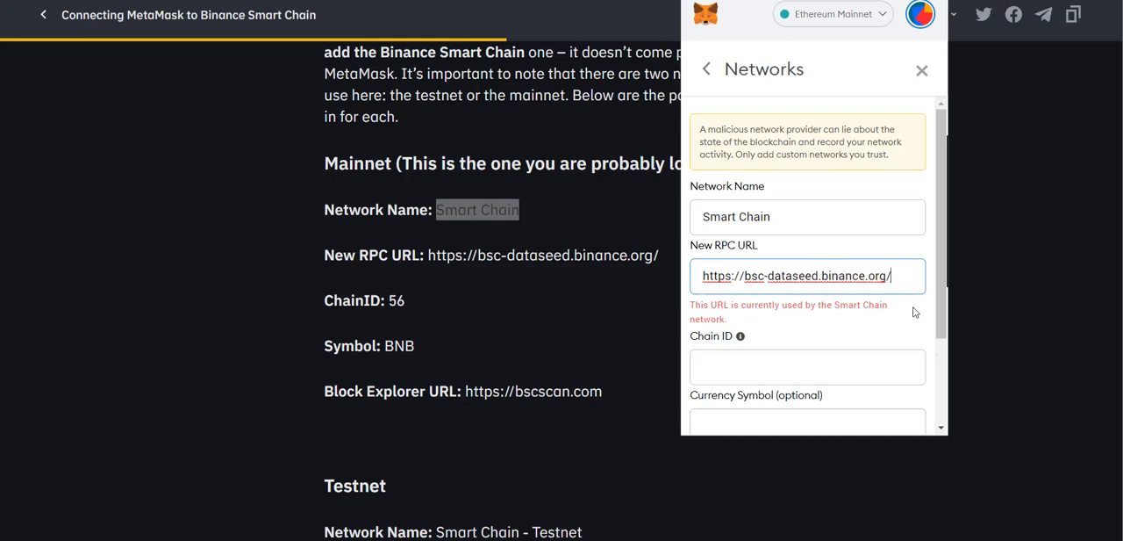
pyautogui.moveTo(942, 263); pyautogui.dragTo(939, 337)
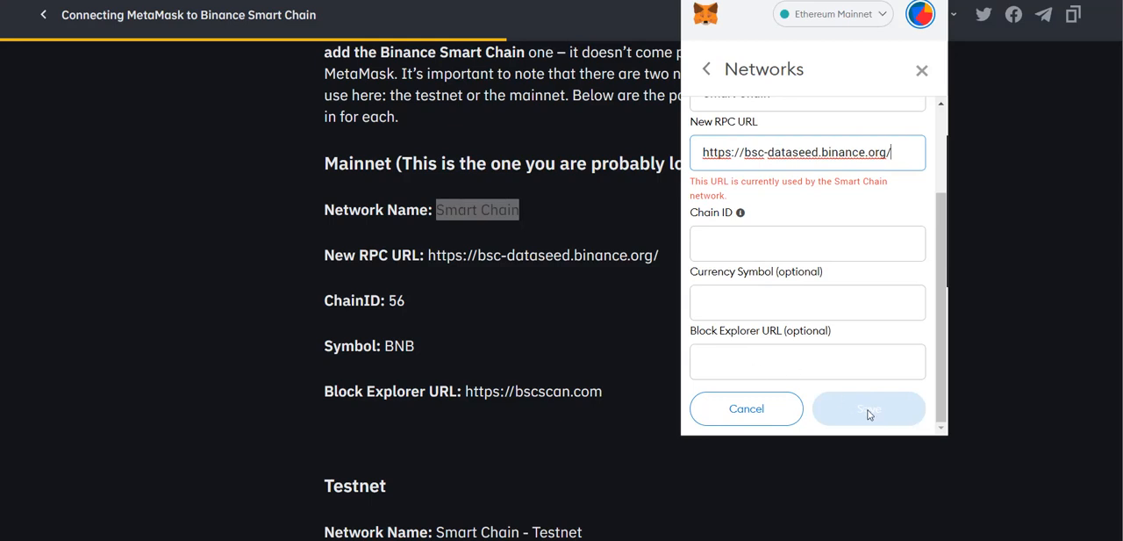
# Step: Switch MetaMask to the existing Smart Chain network and close the unsaved new network form
pyautogui.click(833, 16)
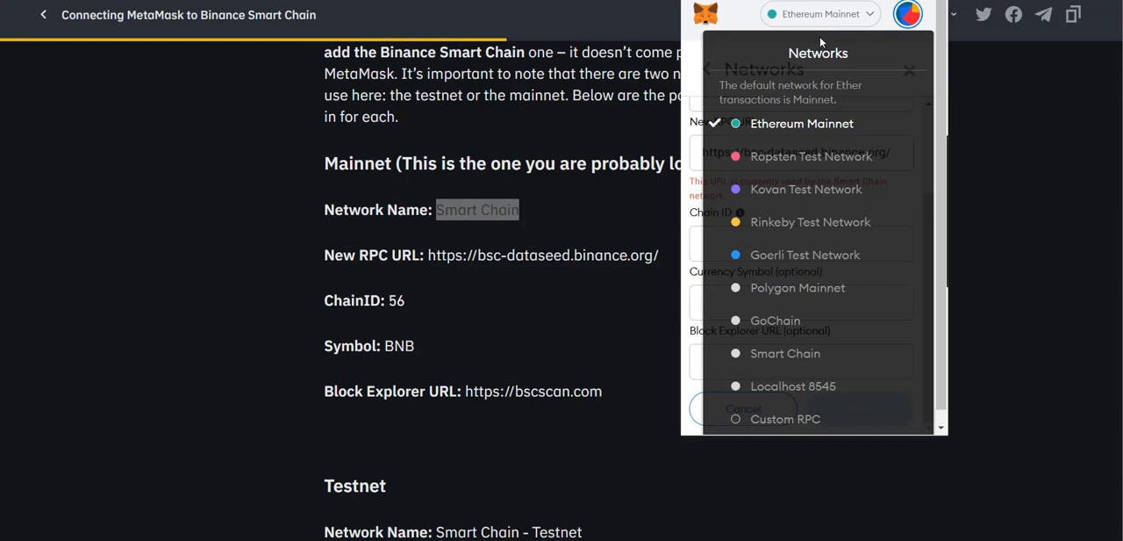
pyautogui.click(792, 354)
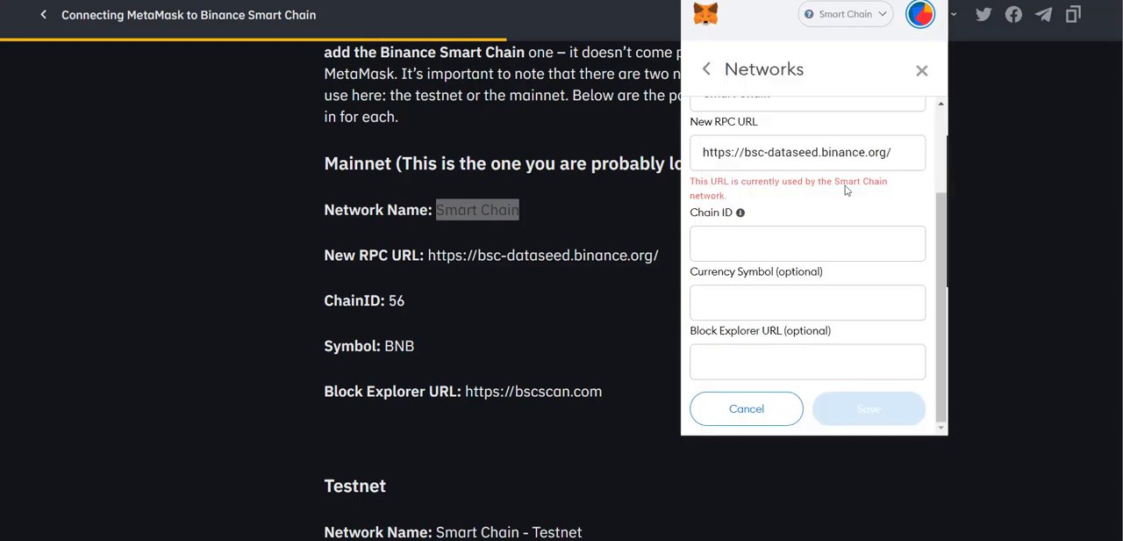
pyautogui.click(921, 70)
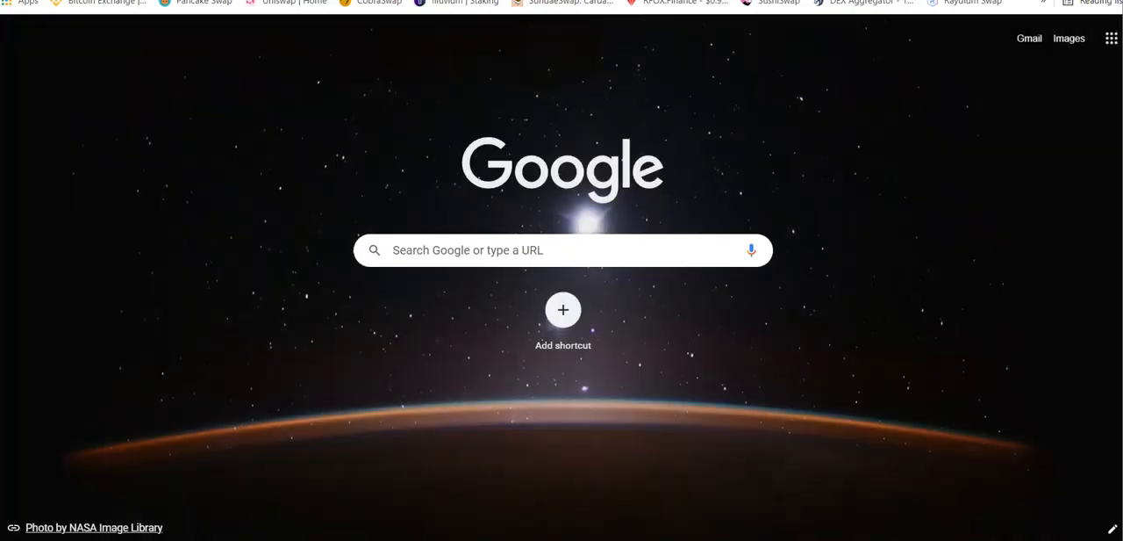
# Step: Open the bookmarked PancakeSwap site and disconnect the wallet from it
pyautogui.click(203, 3)
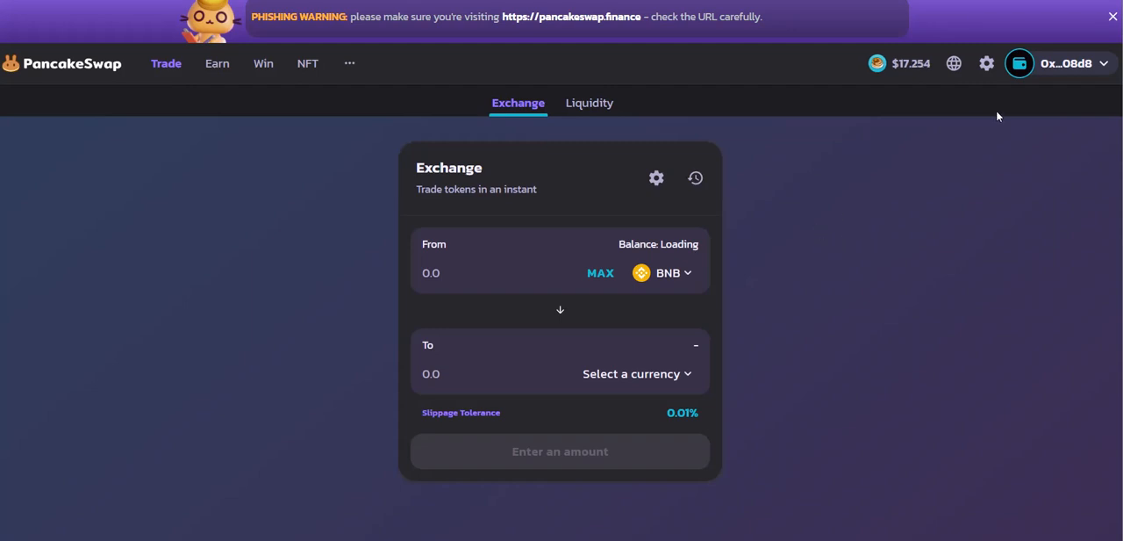
pyautogui.click(1082, 72)
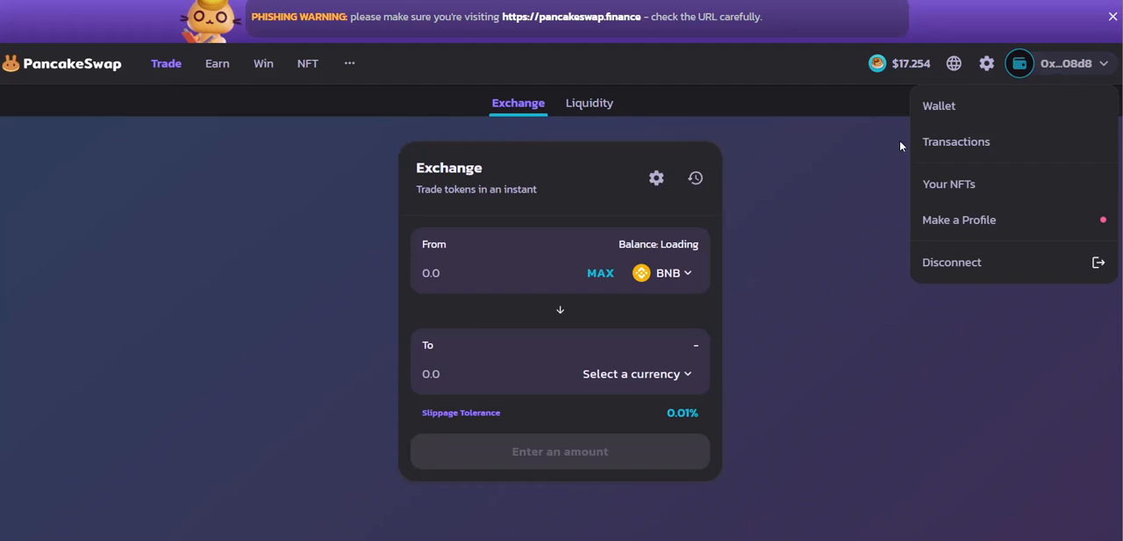
pyautogui.click(954, 268)
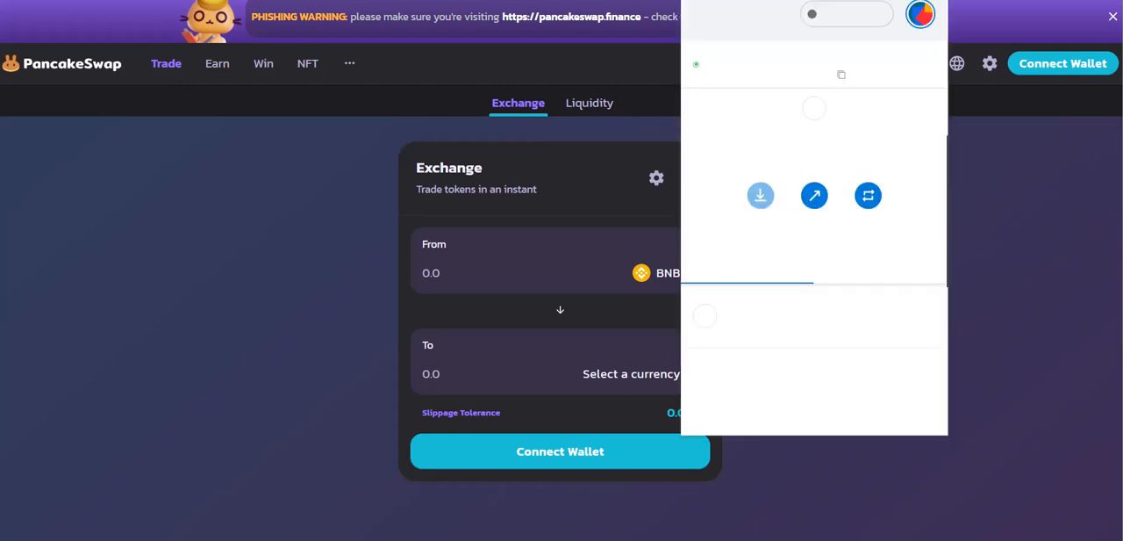
# Step: Switch the MetaMask network to Ethereum Mainnet and close the wallet popup
pyautogui.click(874, 13)
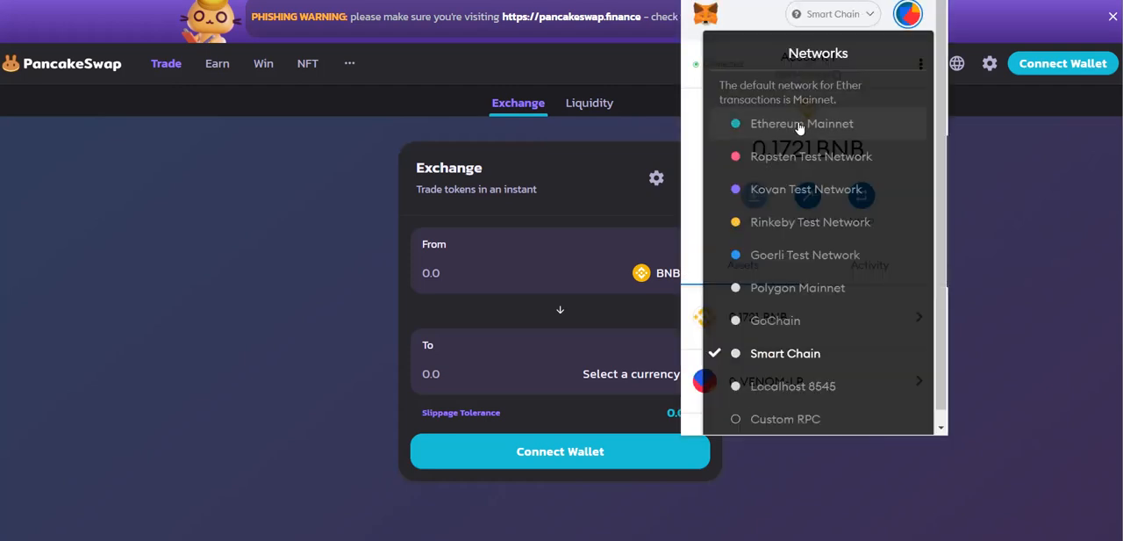
pyautogui.click(798, 123)
pyautogui.click(966, 182)
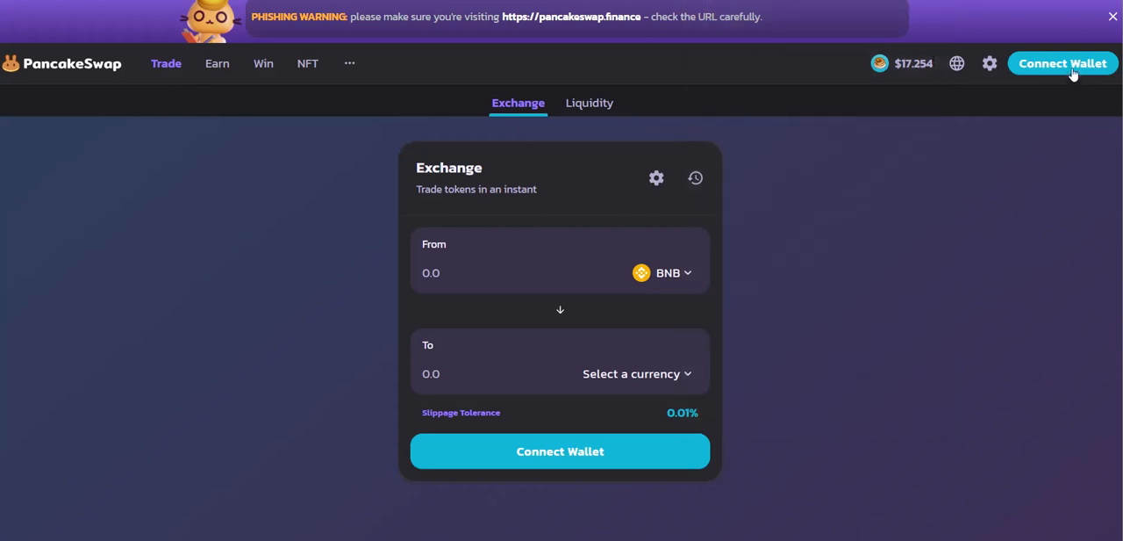
# Step: Connect the MetaMask wallet to PancakeSwap, allow the site to switch the network to Smart Chain, and open the wallet account options
pyautogui.click(1065, 64)
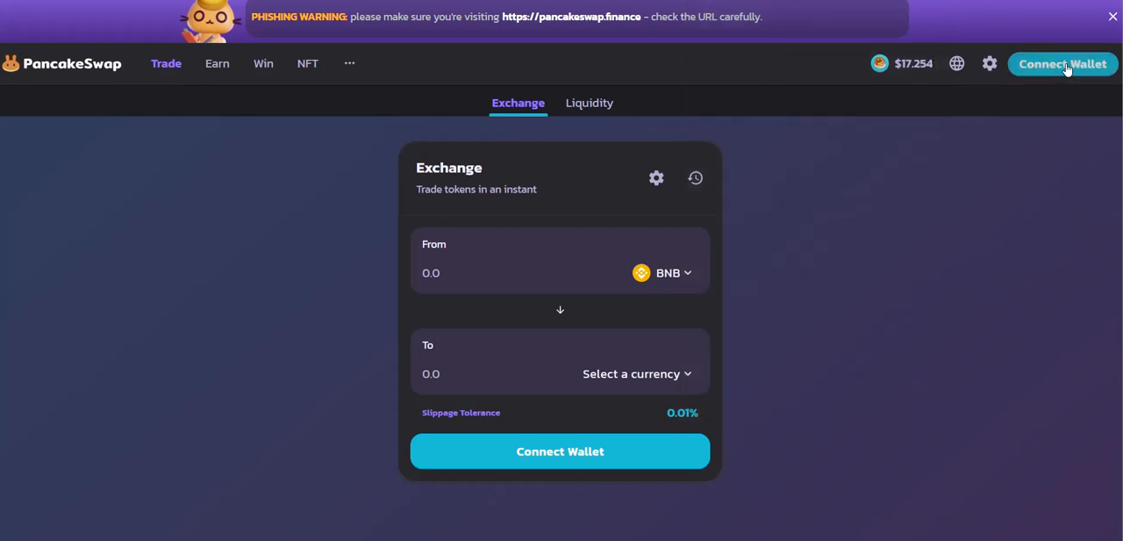
pyautogui.click(494, 199)
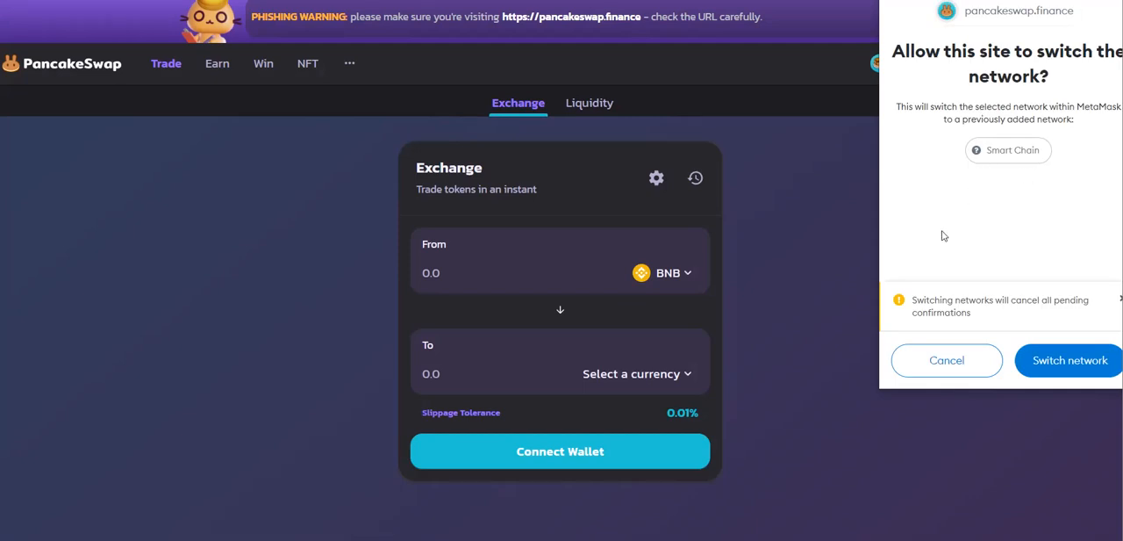
pyautogui.click(1057, 367)
pyautogui.moveTo(1079, 68)
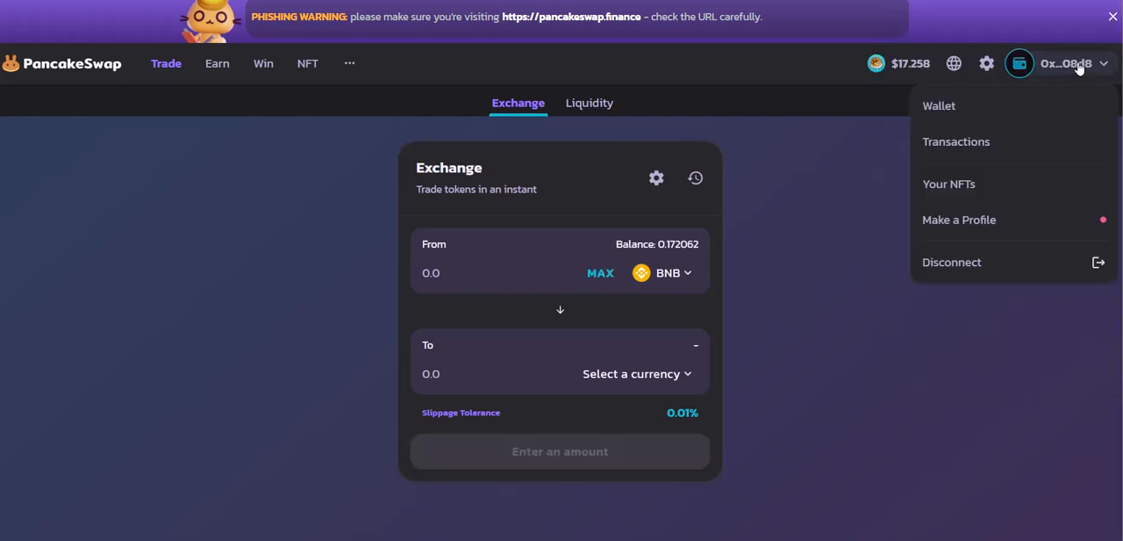